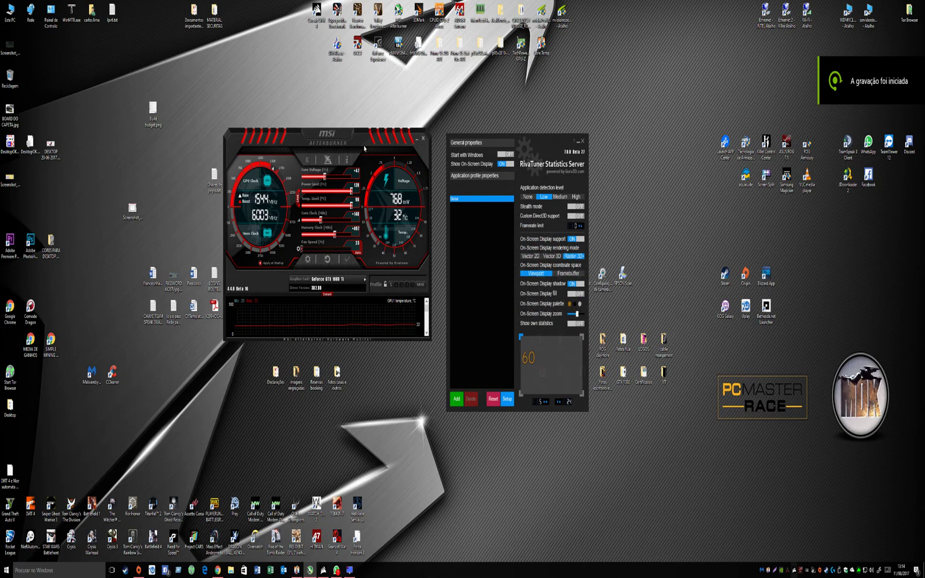
Step: Move the Afterburner window up-left and nudge the RivaTuner window slightly higher
mouse_move(350, 140)
left_mouse_down()
mouse_move(334, 114)
mouse_move(349, 141)
left_mouse_up()
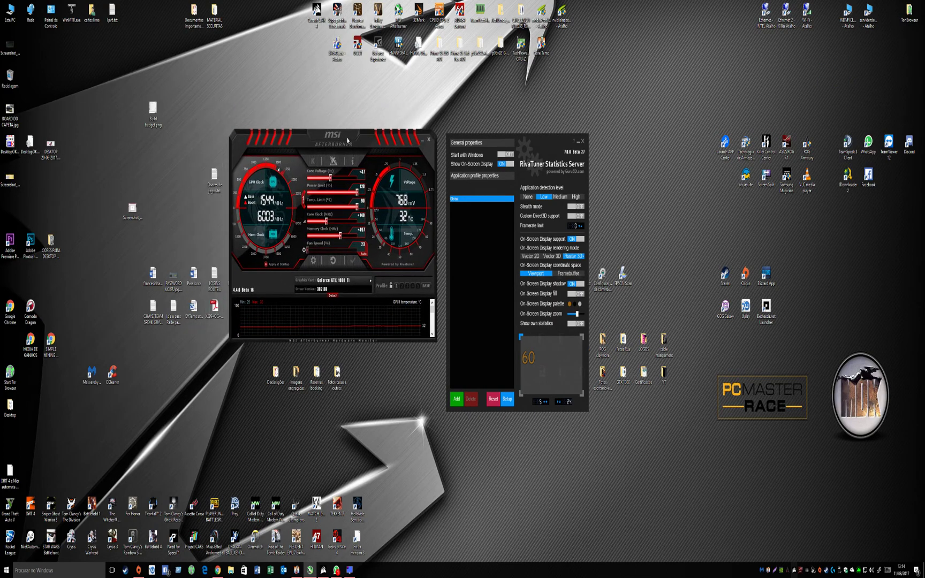
left_click_drag(529, 139, 530, 130)
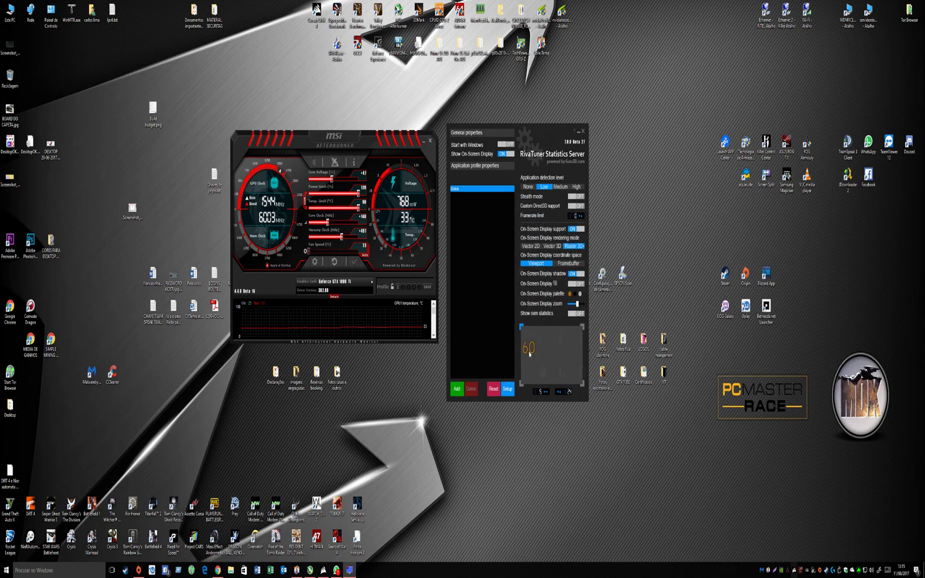
left_click(543, 264)
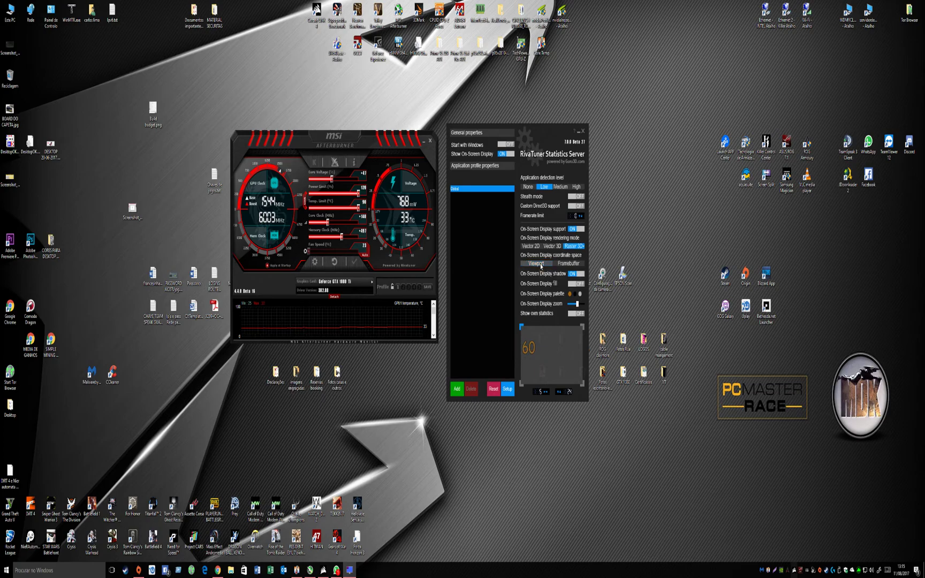
left_click(570, 294)
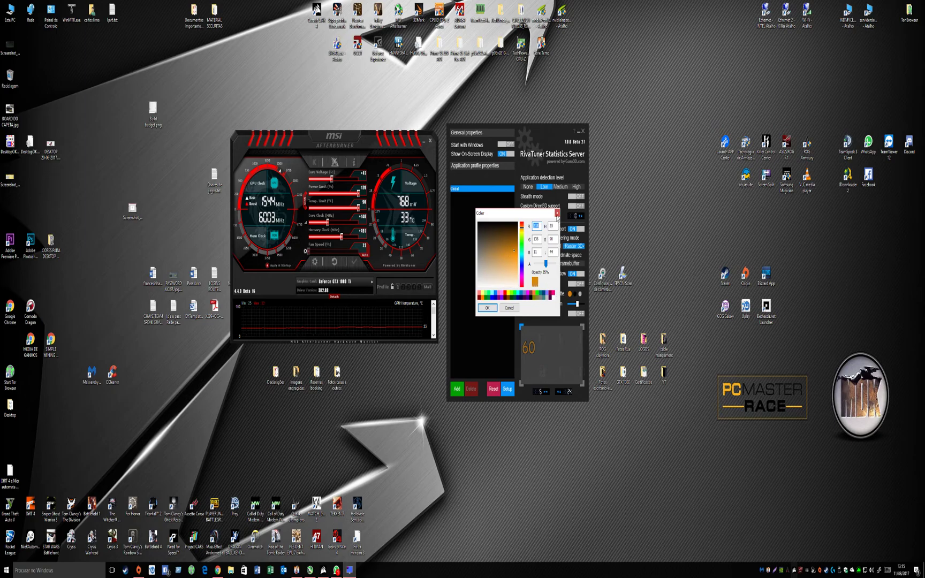
left_click(557, 213)
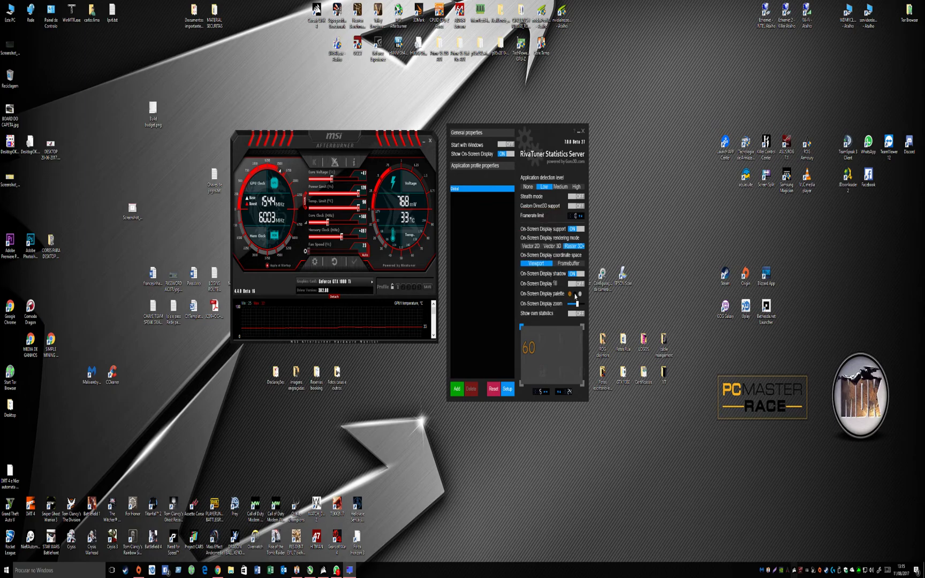
left_click(575, 283)
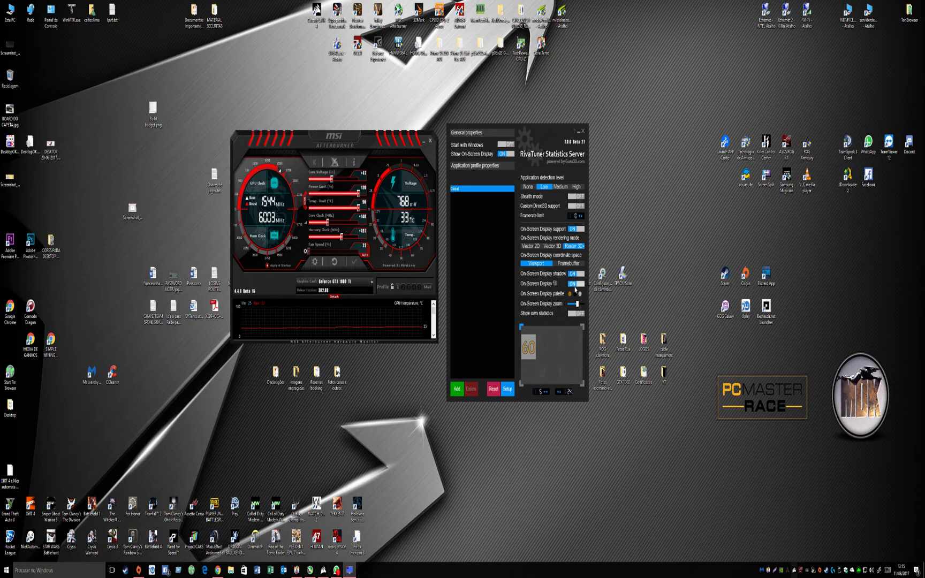
left_click(576, 284)
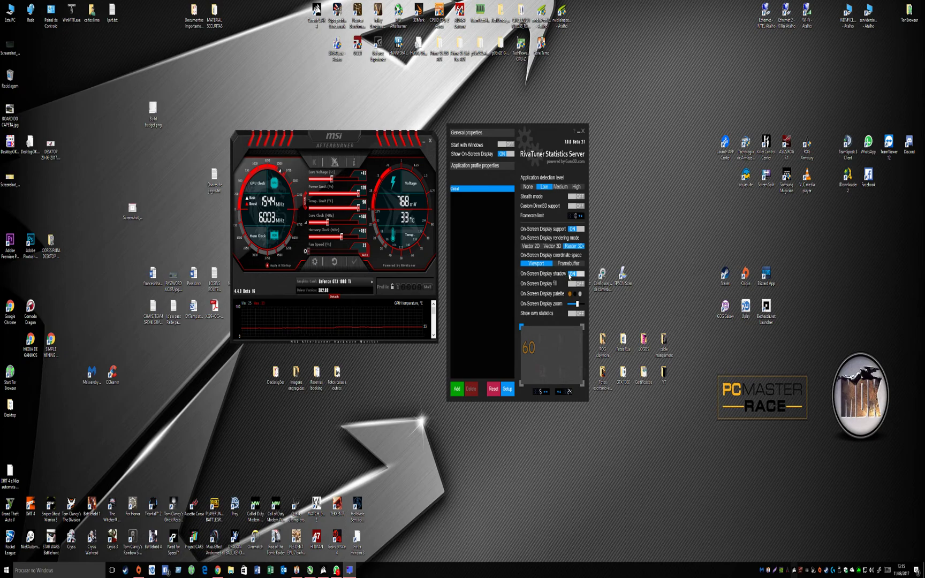
left_click(570, 274)
left_click(575, 274)
left_click(580, 249)
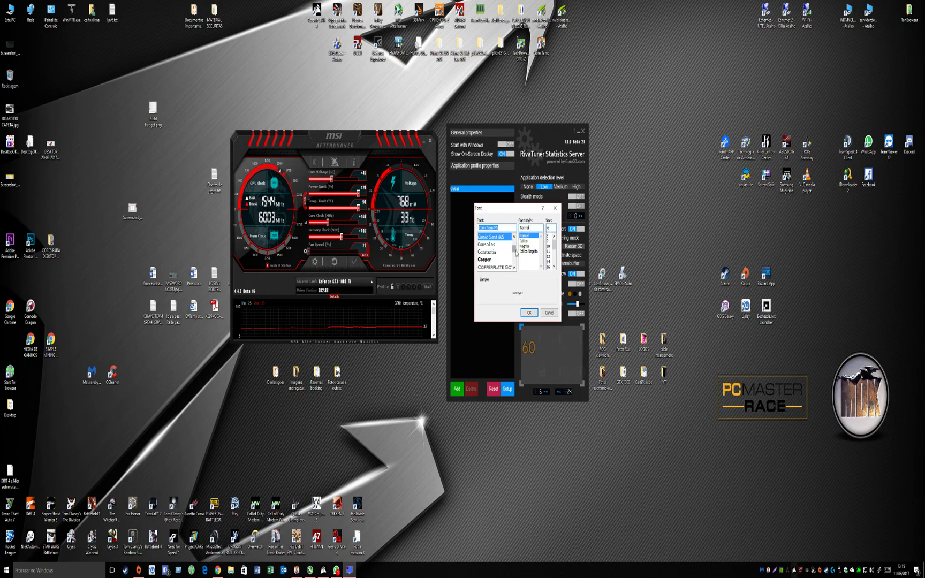
mouse_move(517, 249)
left_mouse_down()
mouse_move(516, 269)
mouse_move(515, 254)
left_mouse_up()
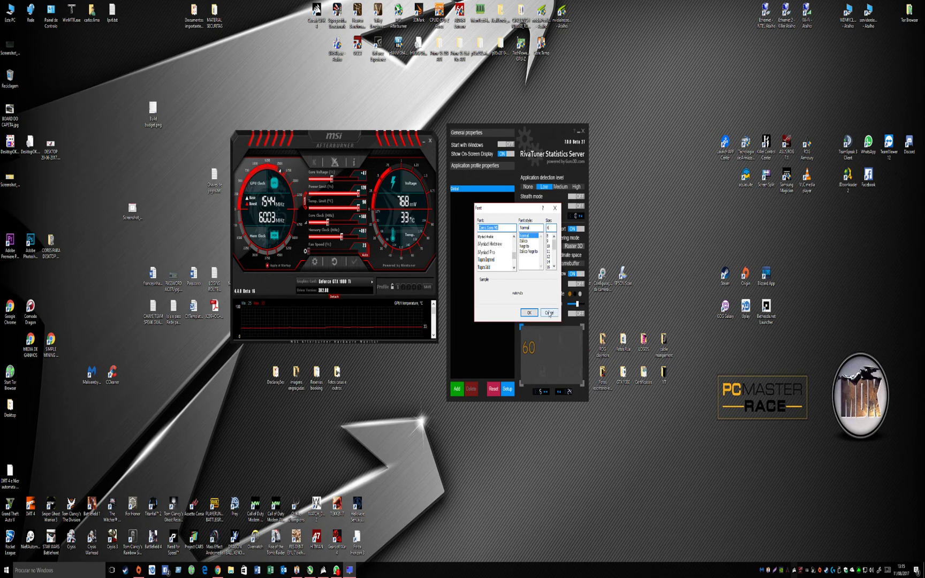
left_click(549, 313)
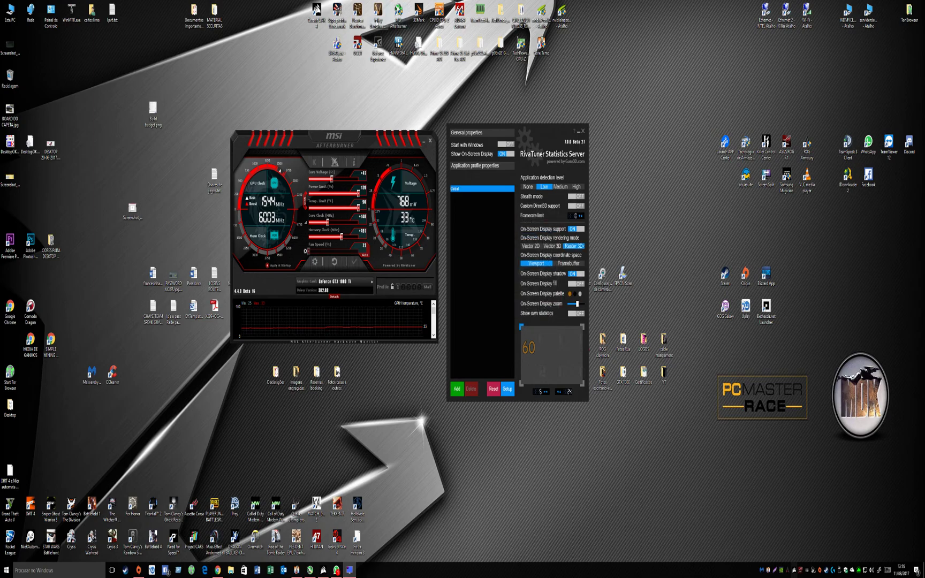
Step: Launch Unigine Valley, run the benchmark, and move its window down and to the right
double_click(377, 15)
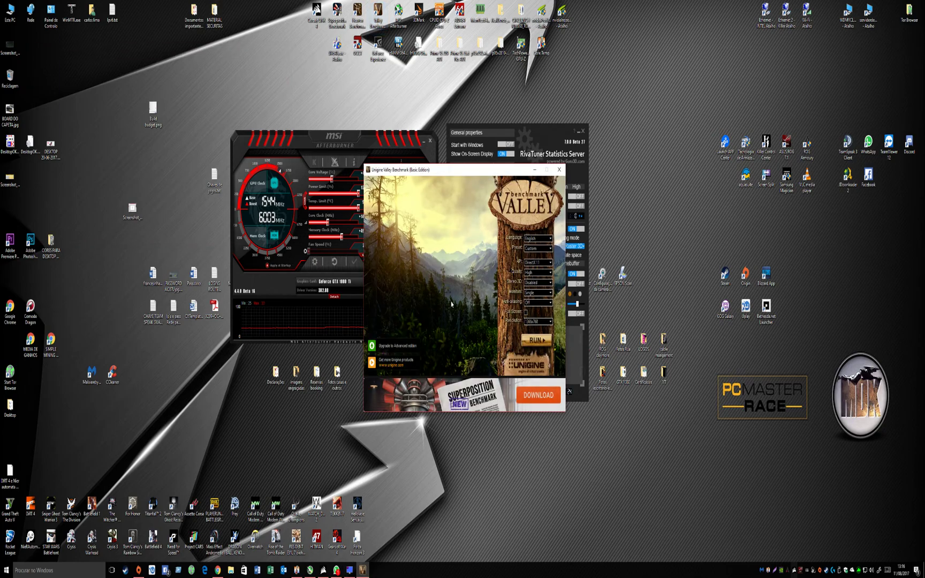
left_click(536, 340)
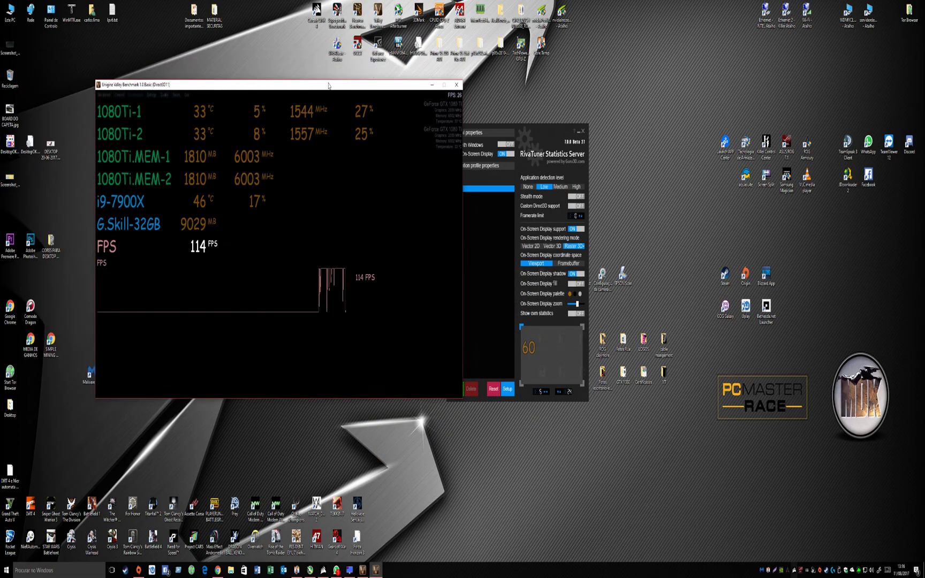
mouse_move(264, 59)
left_mouse_down()
mouse_move(287, 90)
mouse_move(692, 96)
left_mouse_up()
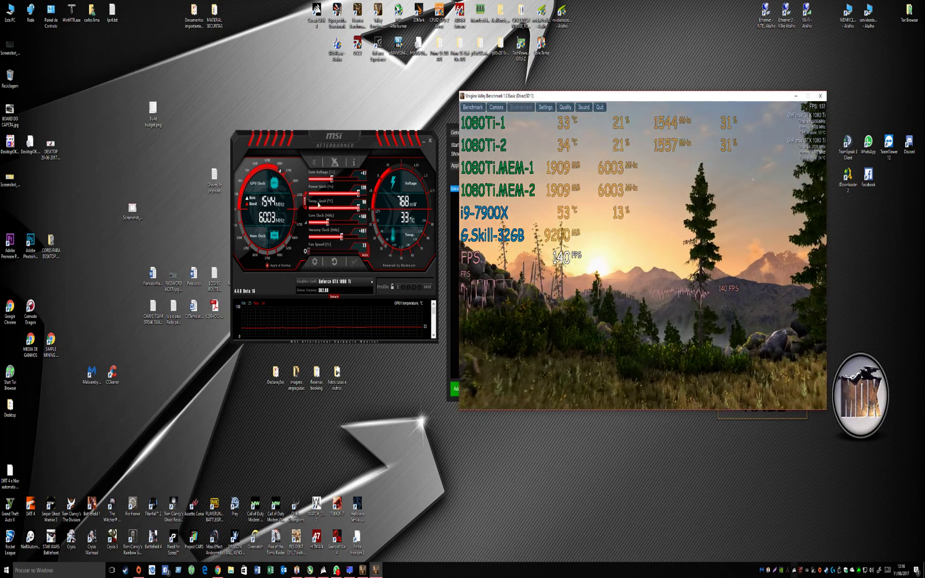
Step: Choose the classic on-screen display layout in Afterburner's Monitoring settings and apply it
left_click(313, 262)
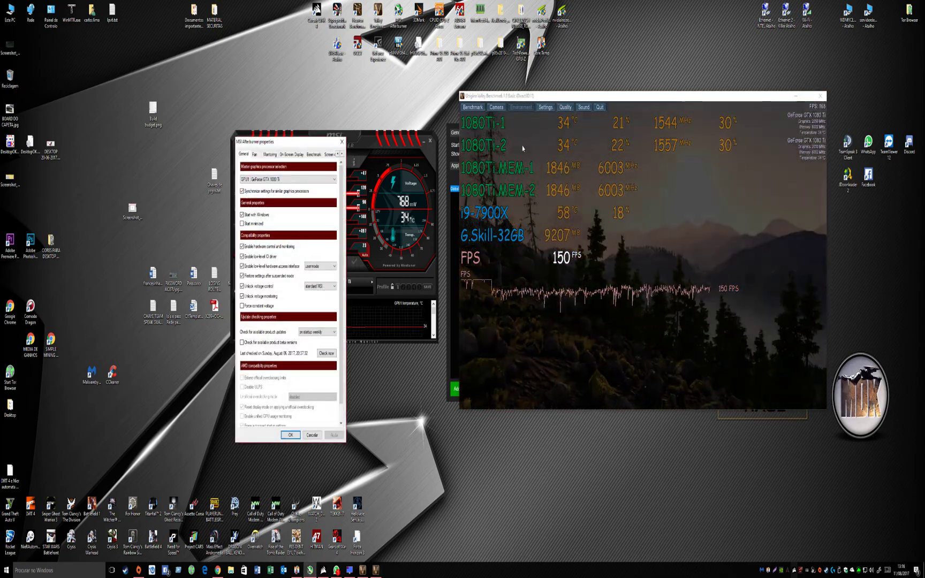
left_click(342, 142)
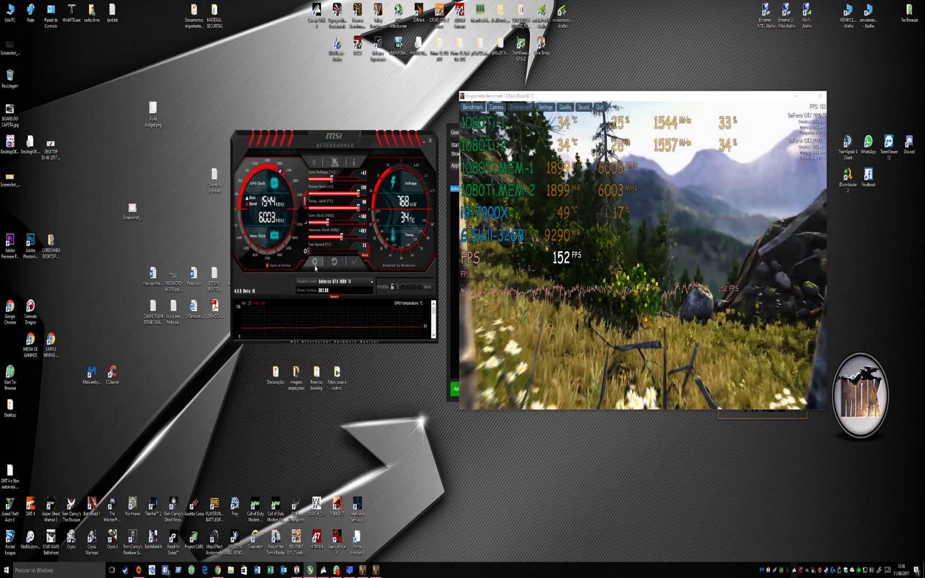
left_click(315, 263)
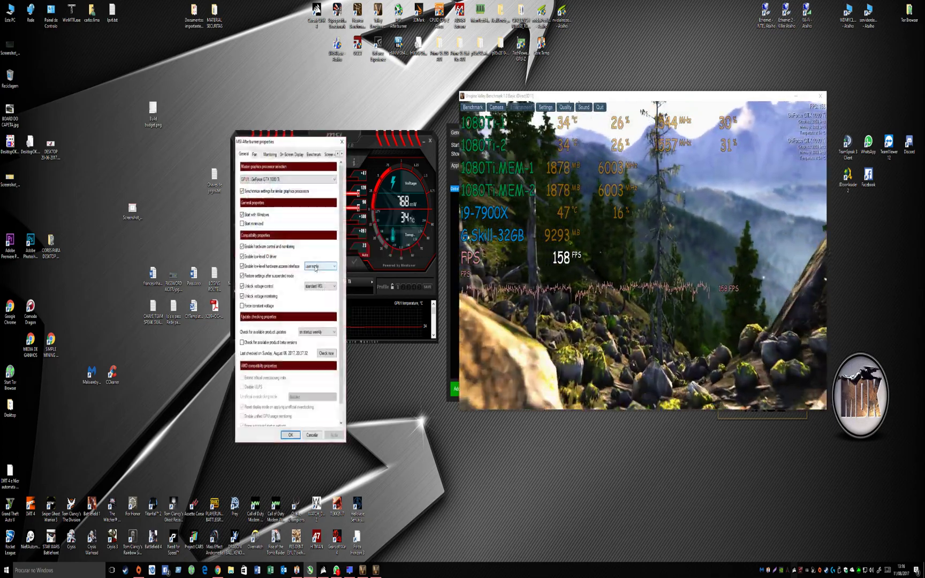
left_click(268, 155)
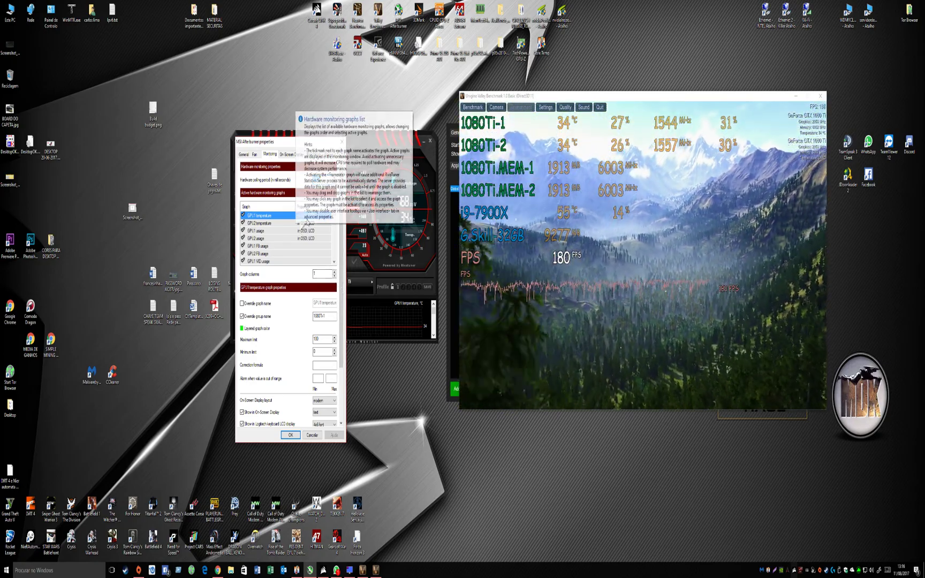
left_click_drag(342, 231, 341, 325)
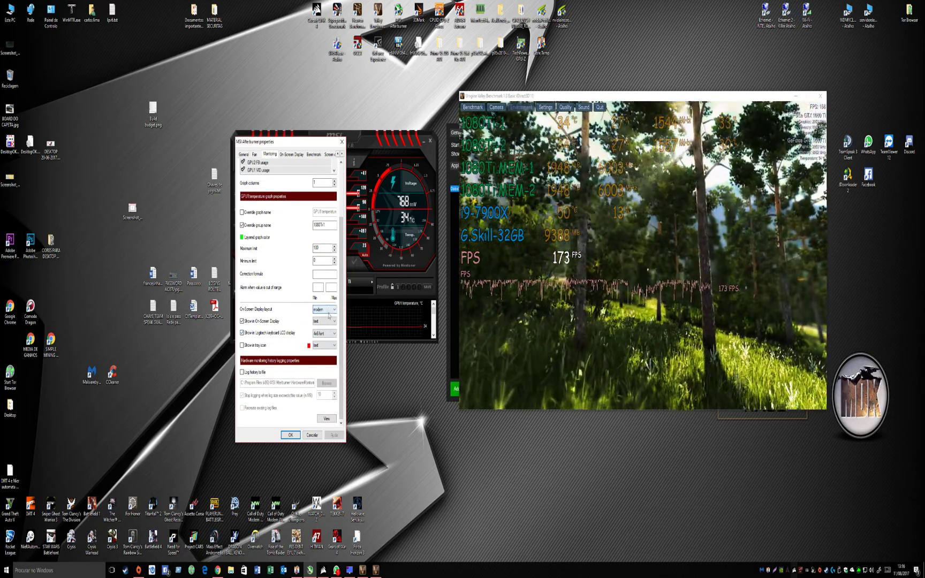
left_click(330, 310)
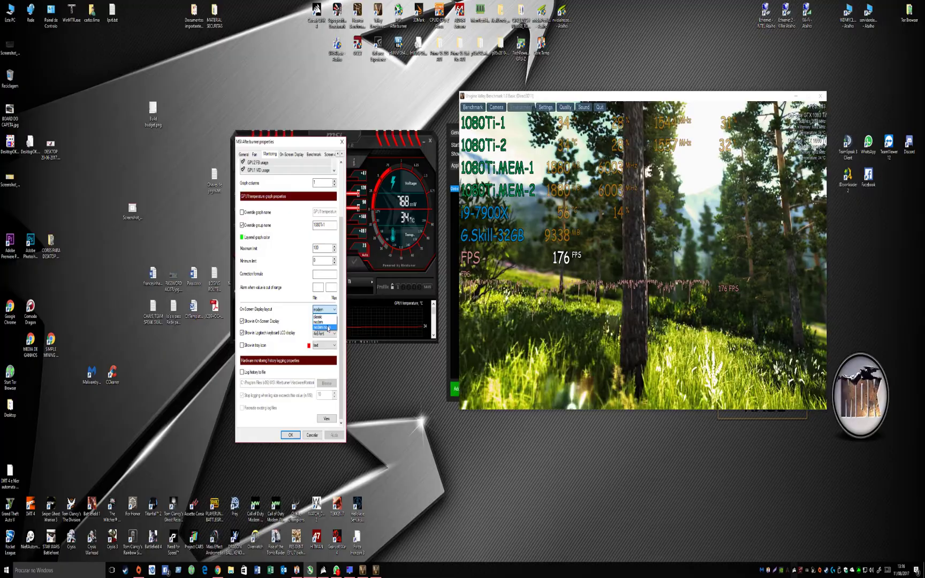
left_click(322, 317)
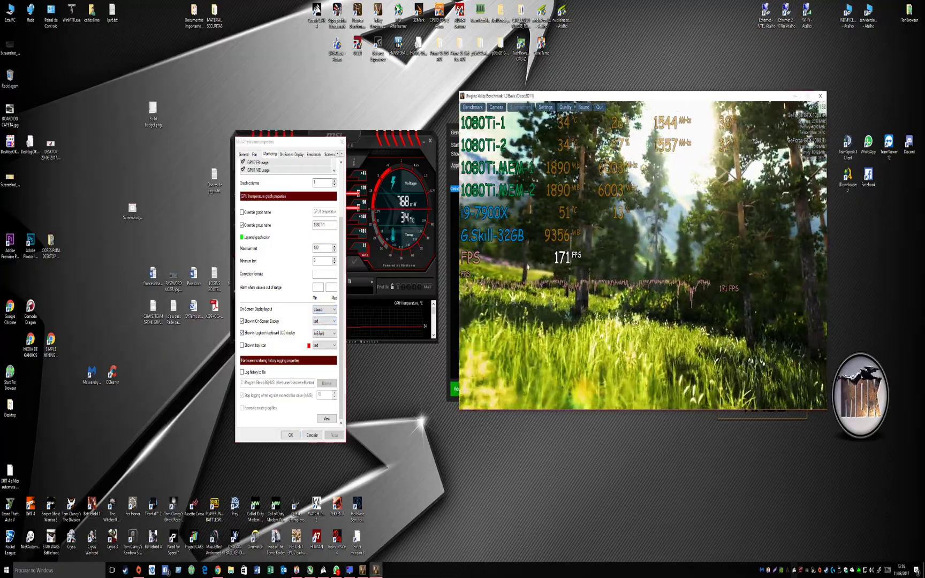
left_click(291, 435)
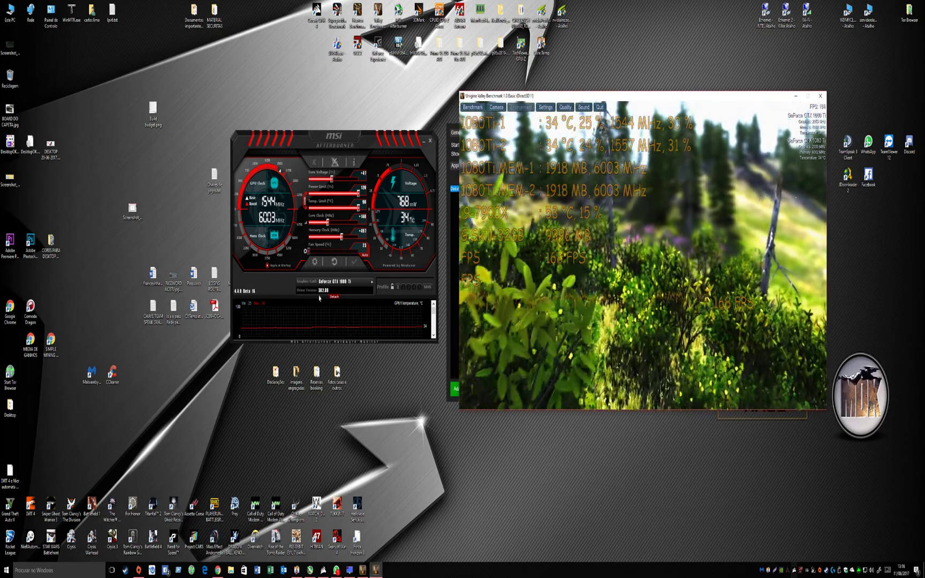
Step: Select modern mono as the Afterburner on-screen display layout in Monitoring settings and apply
left_click(313, 262)
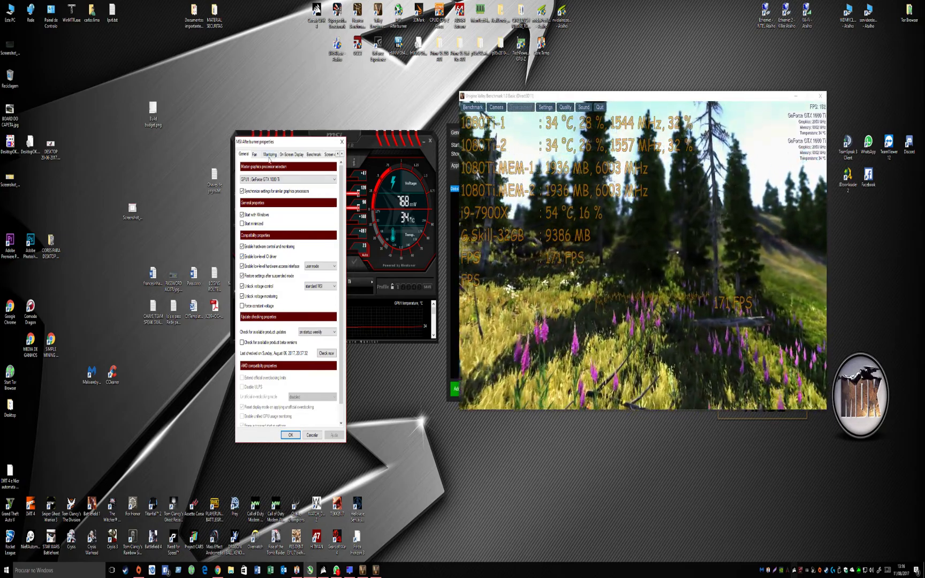
left_click(270, 155)
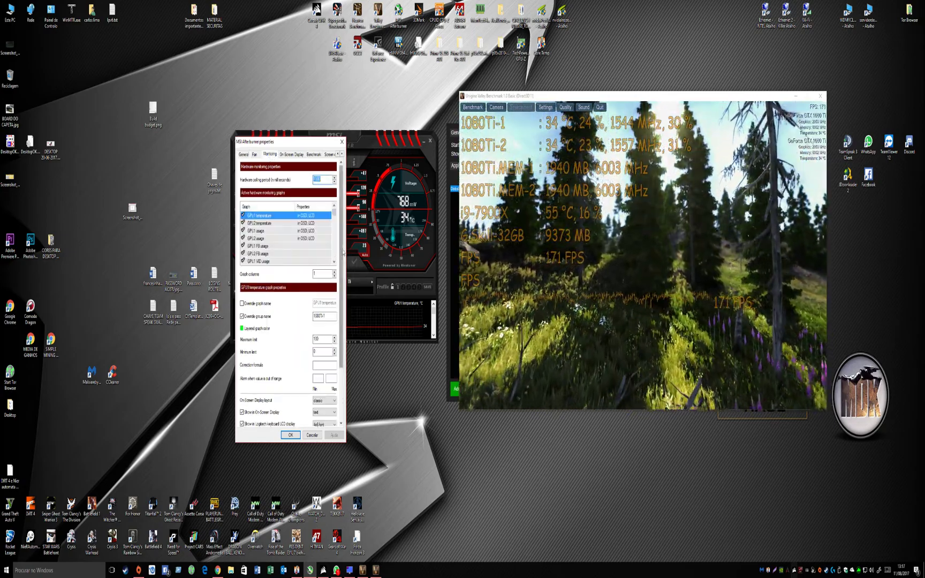
scroll(289, 289, "down", 3)
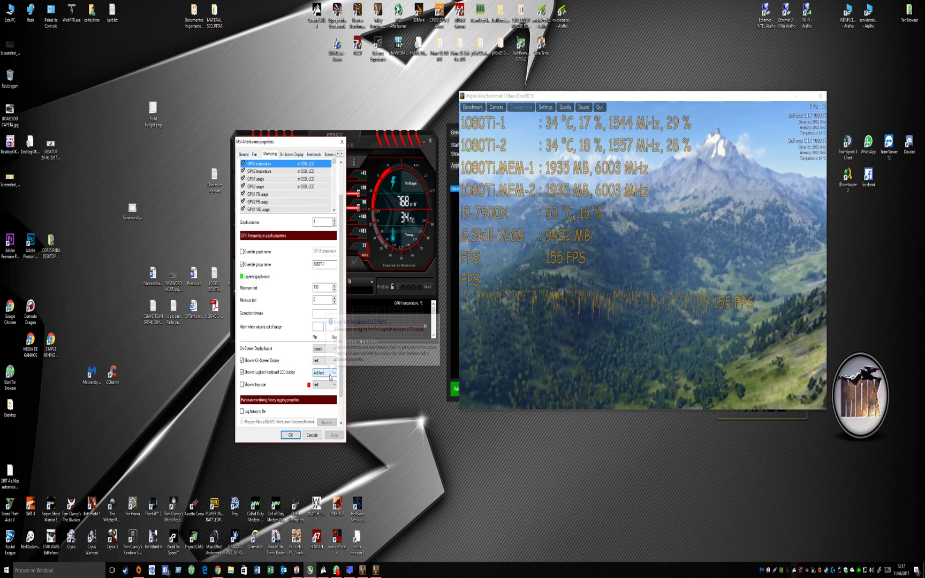
left_click(329, 354)
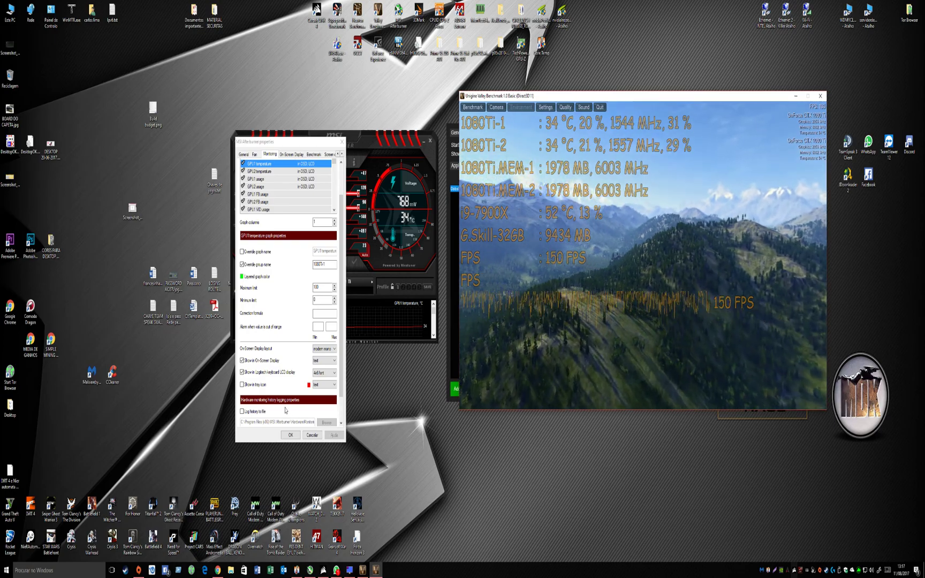
left_click(291, 436)
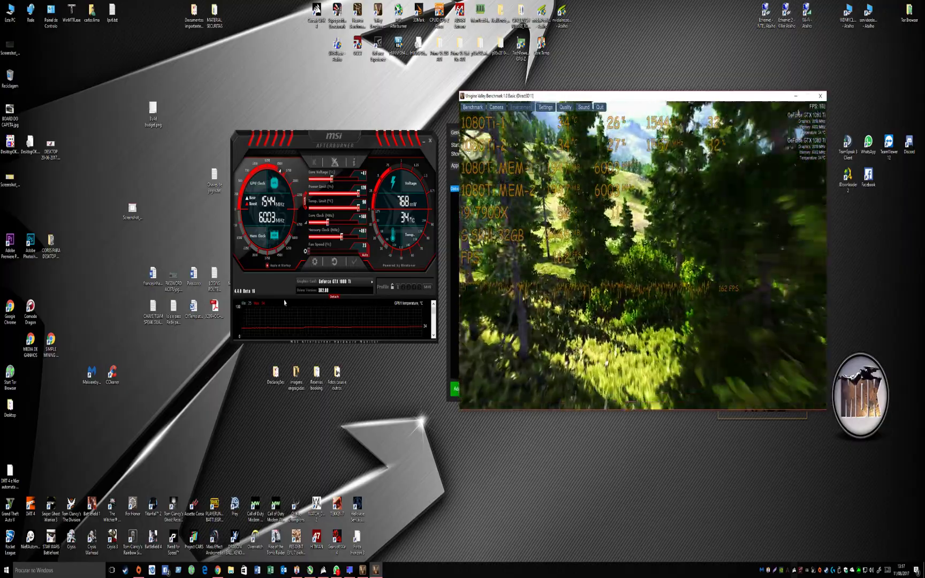
Step: Apply the modern on-screen display layout, then reopen Afterburner's Monitoring settings to review it
left_click(315, 262)
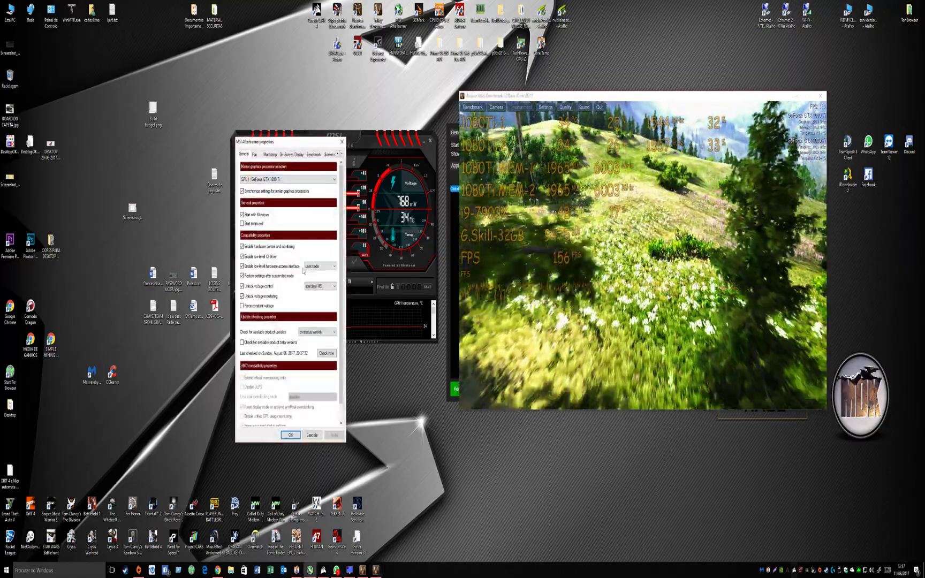
left_click(271, 154)
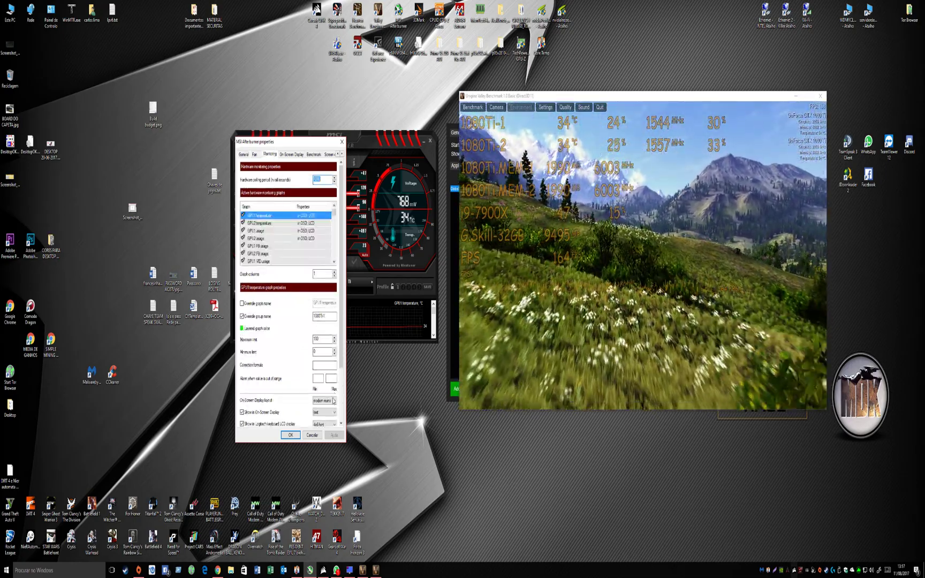
left_click(323, 400)
left_click(324, 417)
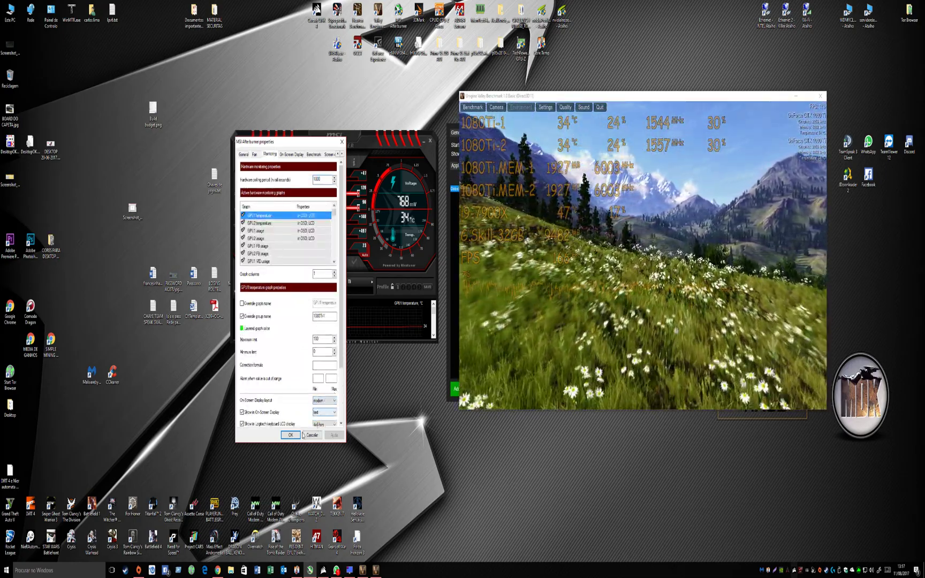
left_click(290, 435)
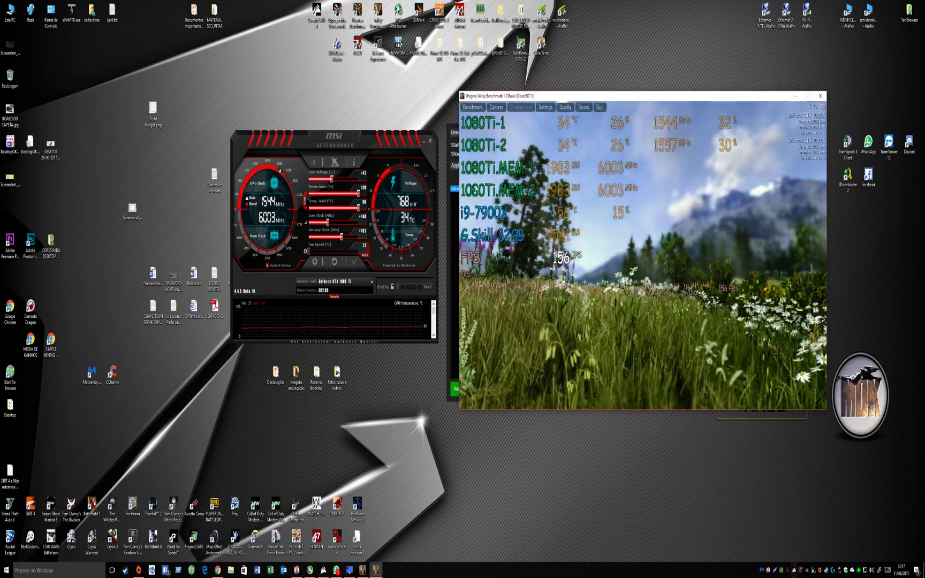
left_click(314, 261)
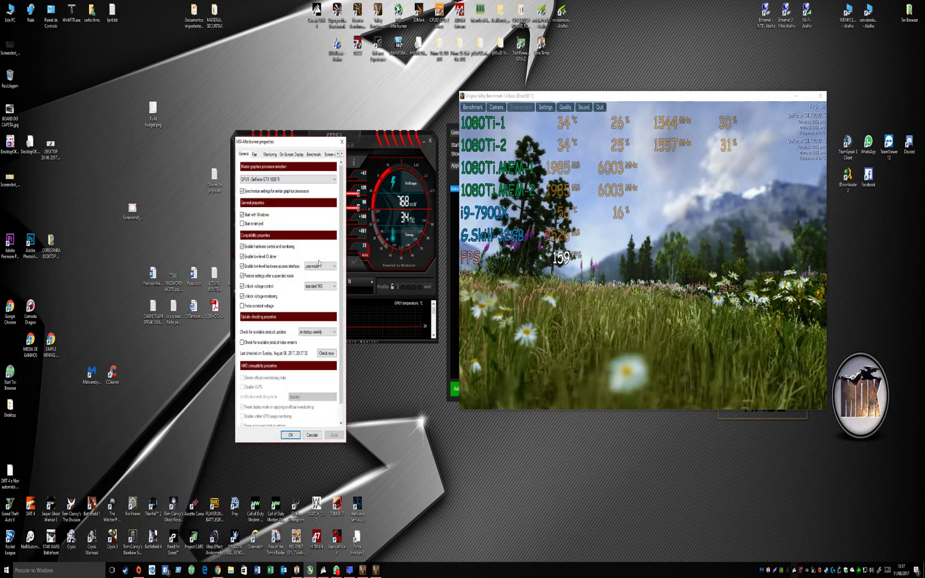
left_click(269, 154)
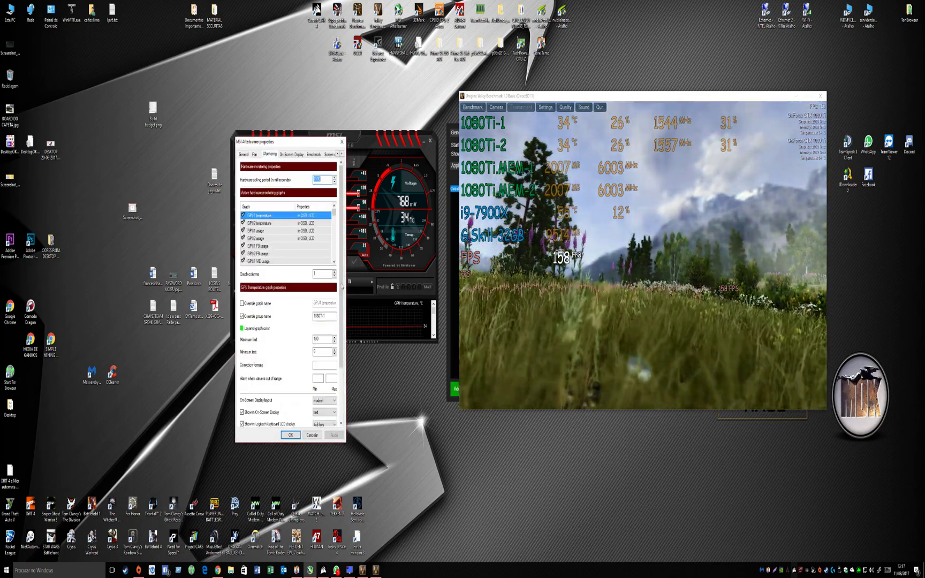
scroll(289, 289, "down", 5)
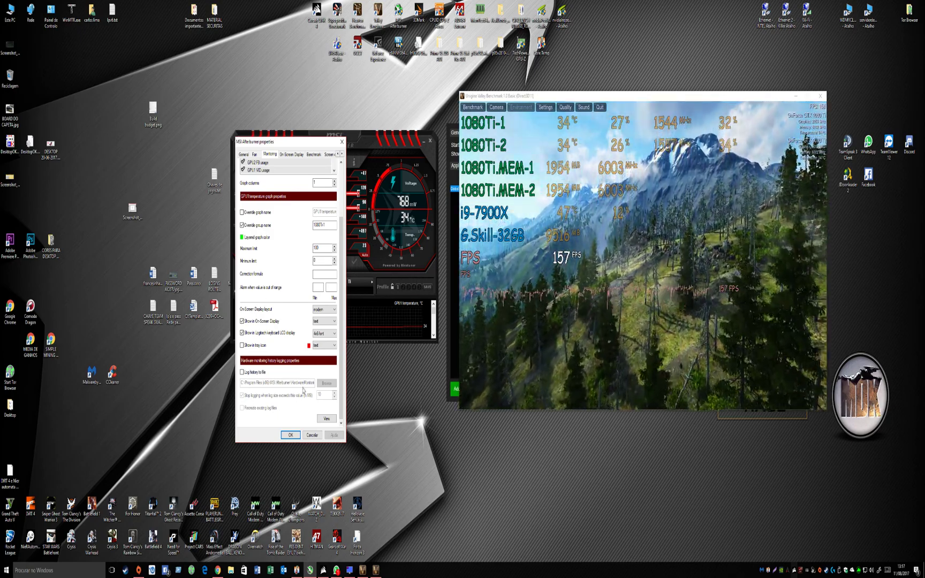
left_click(289, 435)
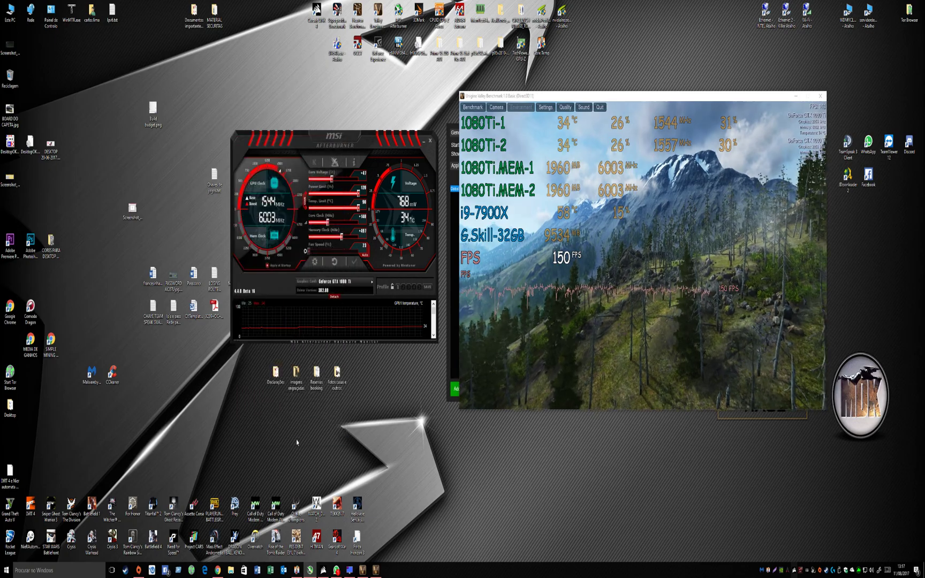